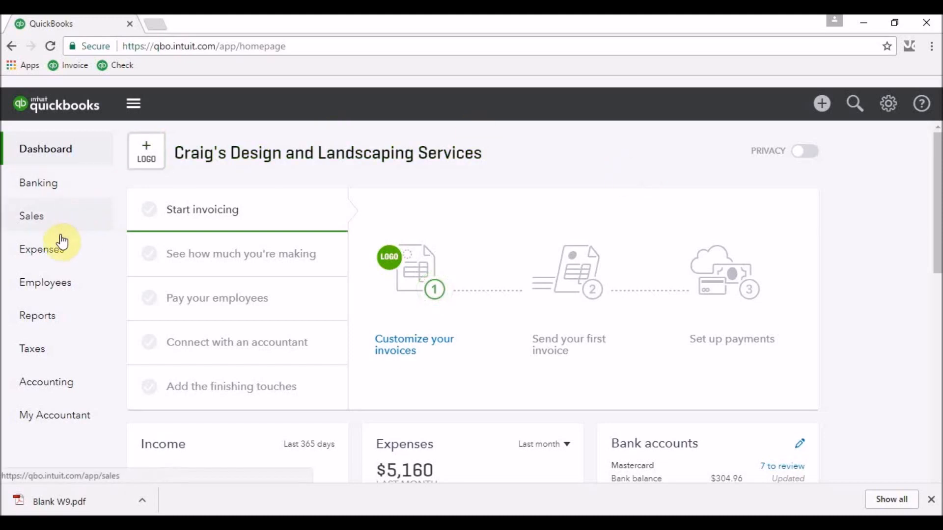
Go to the vendor list under Expenses and open a blank form for a new vendor
{"action": "left_click", "coordinate": [58, 254]}
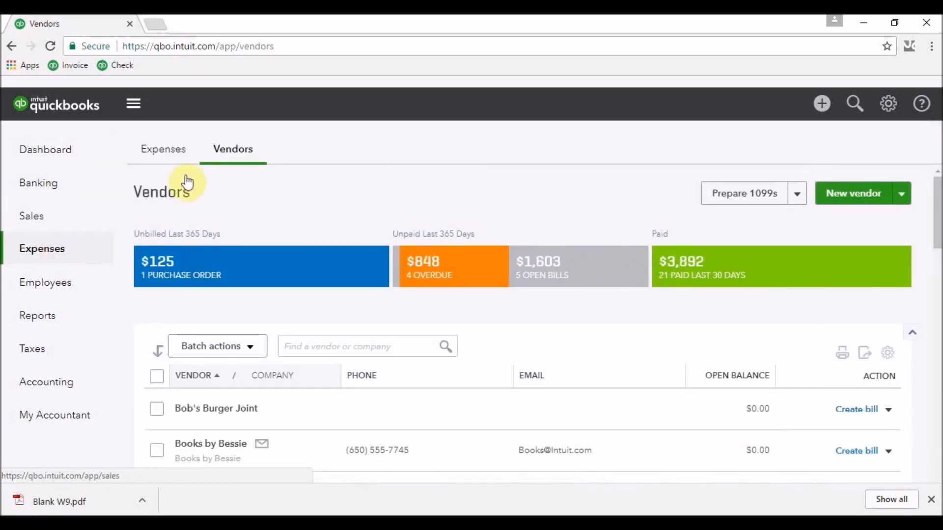
{"action": "left_click", "coordinate": [162, 151]}
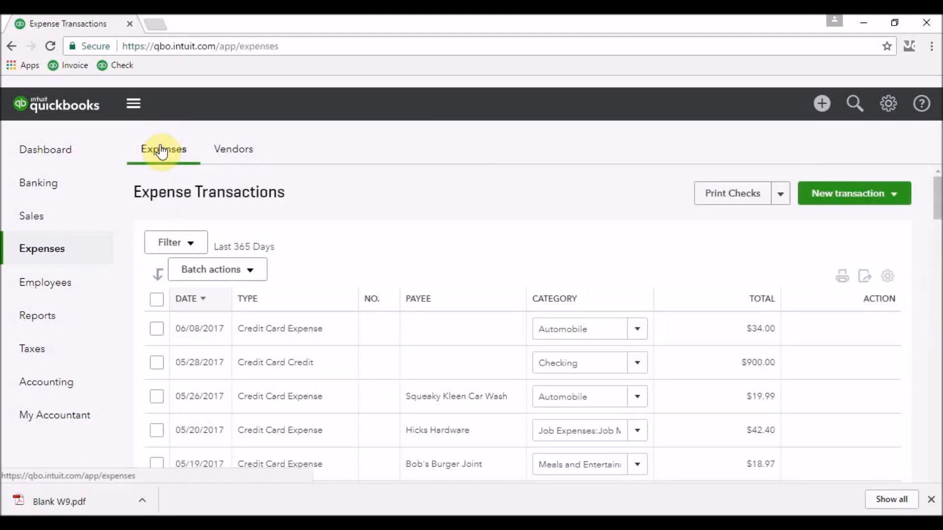
{"action": "left_click", "coordinate": [249, 150]}
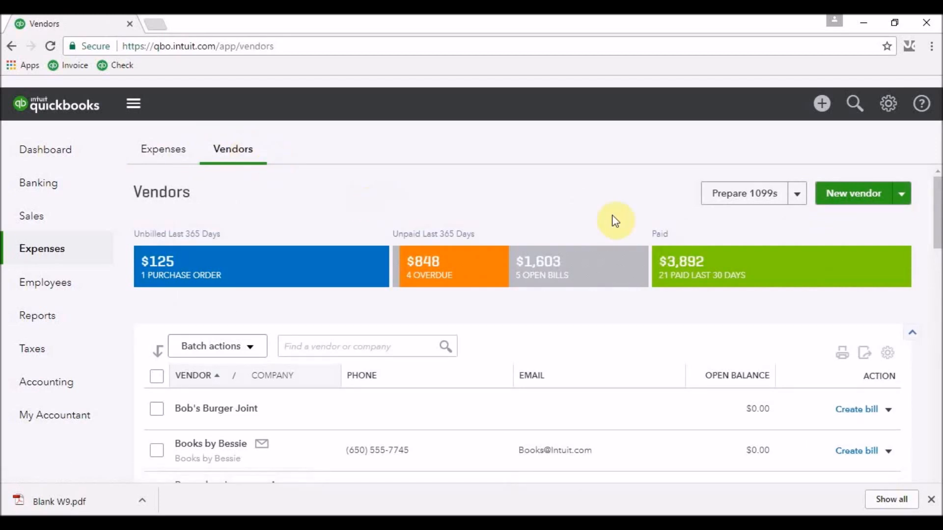
{"action": "left_click", "coordinate": [872, 196]}
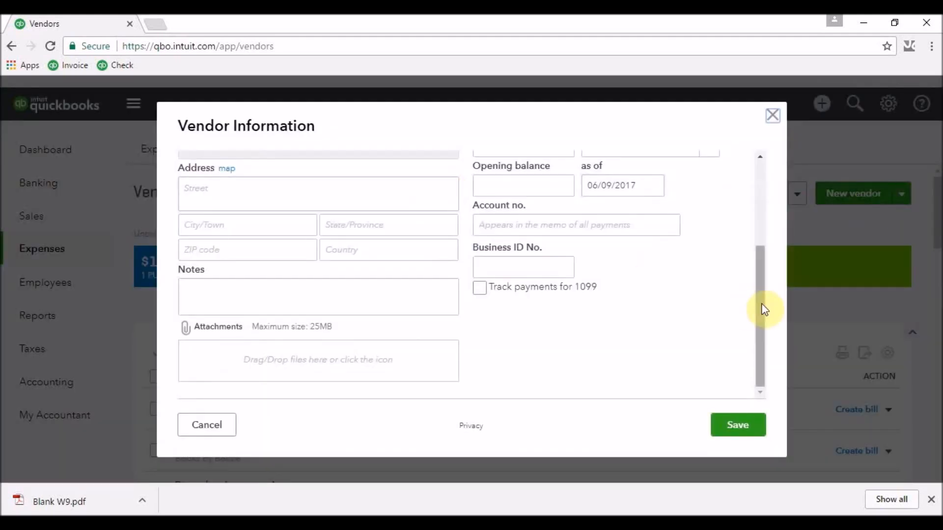
Enter the new vendor's first name and last name
{"action": "left_click_drag", "start_coordinate": [762, 309], "coordinate": [763, 155]}
{"action": "left_click", "coordinate": [234, 171]}
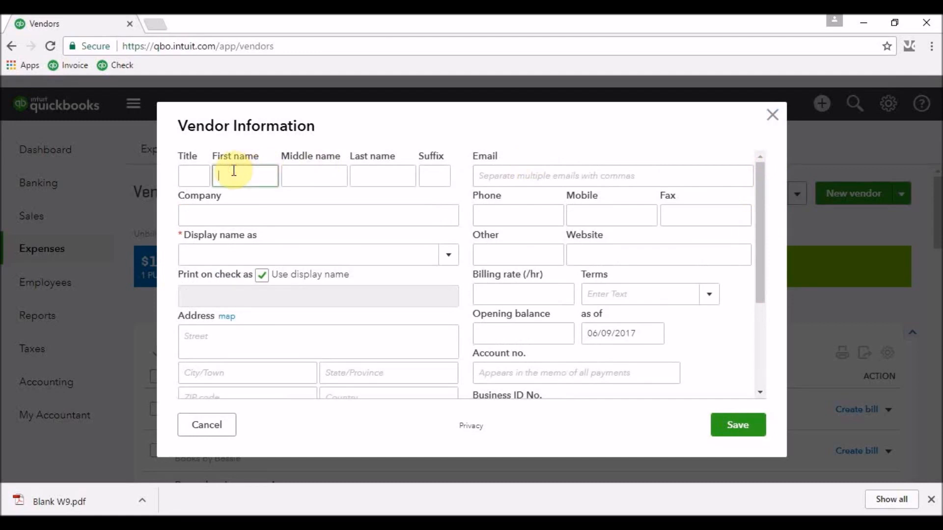
{"action": "key", "text": "Caps_Lock"}
{"action": "key", "text": "Caps_Lock"}
{"action": "type", "text": "jOH"}
{"action": "key", "text": "BackSpace"}
{"action": "key", "text": "BackSpace"}
{"action": "key", "text": "BackSpace"}
{"action": "key", "text": "Caps_Lock"}
{"action": "type", "text": "Joe"}
{"action": "key", "text": "Tab"}
{"action": "key", "text": "Tab"}
{"action": "key", "text": "Caps_Lock"}
{"action": "type", "text": "S"}
{"action": "key", "text": "Caps_Lock"}
{"action": "type", "text": "ample"}
{"action": "key", "text": "Tab"}
{"action": "key", "text": "Tab"}
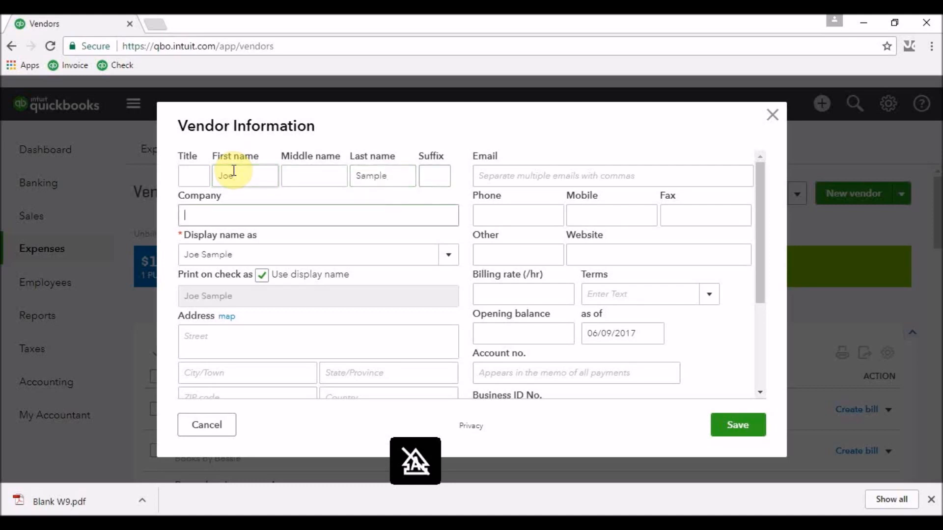
Enter Sample Company as the new vendor's company name
{"action": "key", "text": "Caps_Lock"}
{"action": "type", "text": "S"}
{"action": "key", "text": "Caps_Lock"}
{"action": "type", "text": "ample"}
{"action": "key", "text": "Caps_Lock"}
{"action": "type", "text": "C"}
{"action": "key", "text": "Caps_Lock"}
{"action": "type", "text": "ompany"}
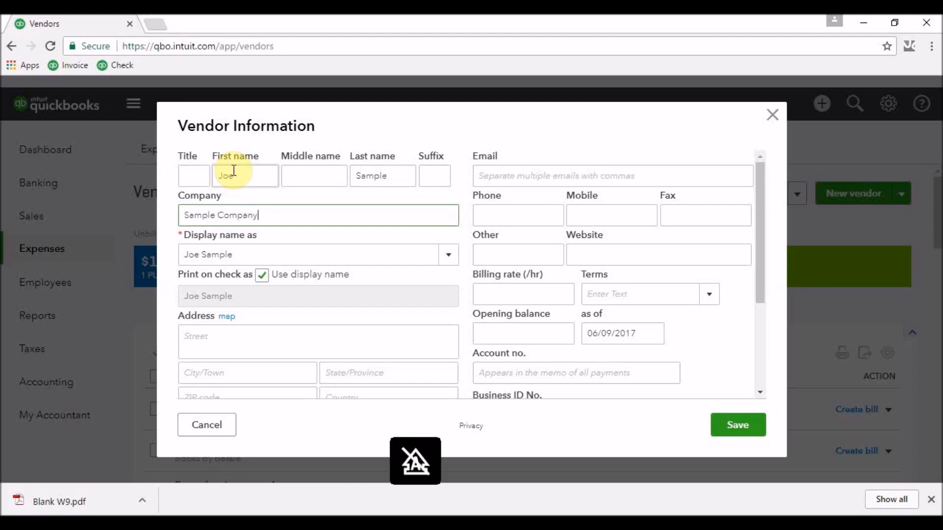
{"action": "key", "text": "Tab"}
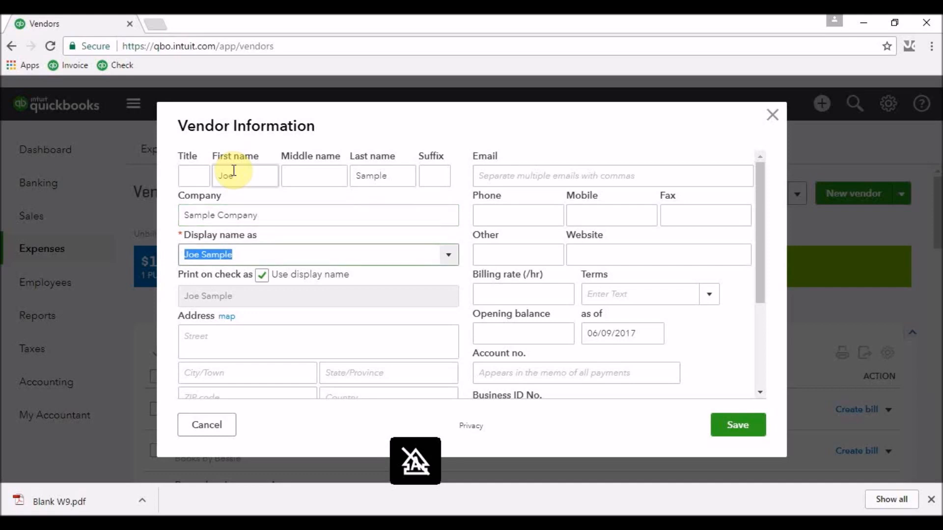
Choose the vendor's first and last name as the display name, rather than the company name
{"action": "left_click", "coordinate": [444, 261]}
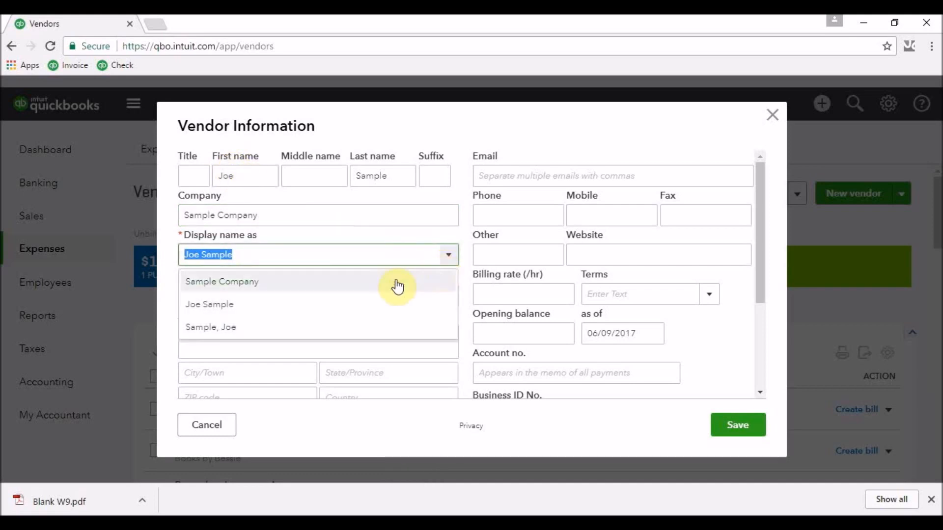
{"action": "left_click", "coordinate": [391, 316]}
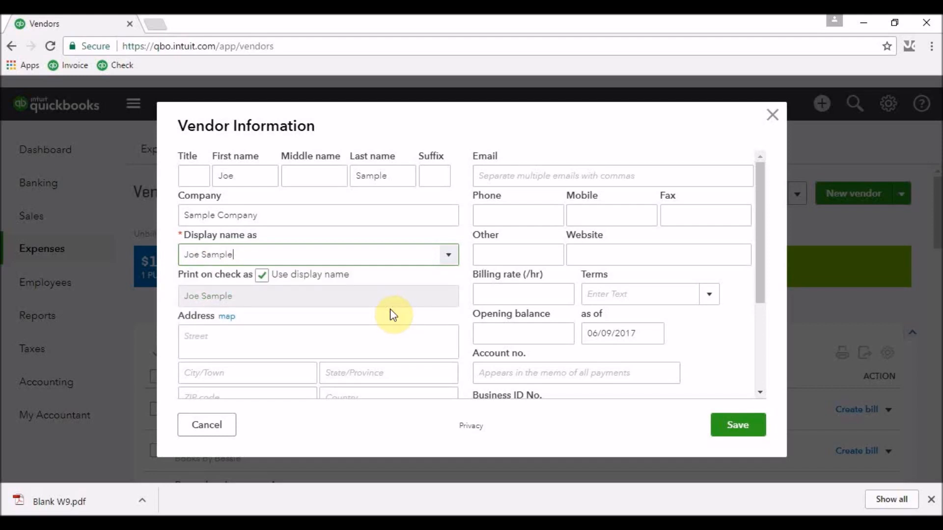
{"action": "left_click", "coordinate": [300, 347]}
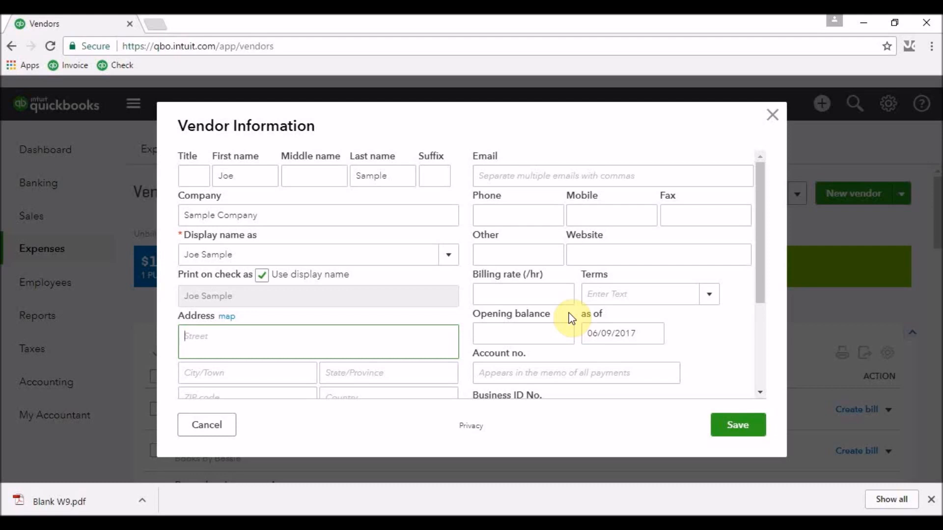
Enter the vendor's business ID number and enable Track payments for 1099
{"action": "left_click", "coordinate": [759, 294]}
{"action": "left_click_drag", "start_coordinate": [759, 294], "coordinate": [766, 339]}
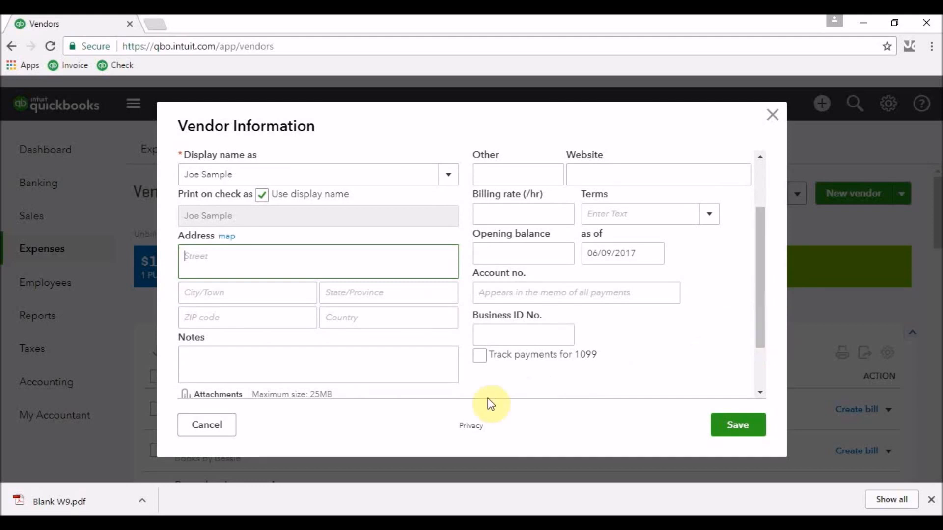
{"action": "left_click", "coordinate": [505, 335]}
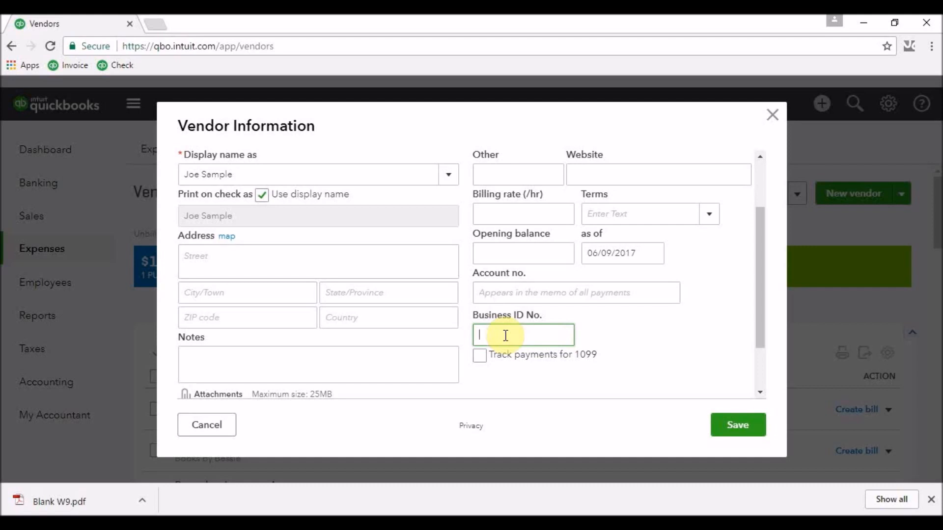
{"action": "type", "text": "123456789"}
{"action": "left_click", "coordinate": [490, 356]}
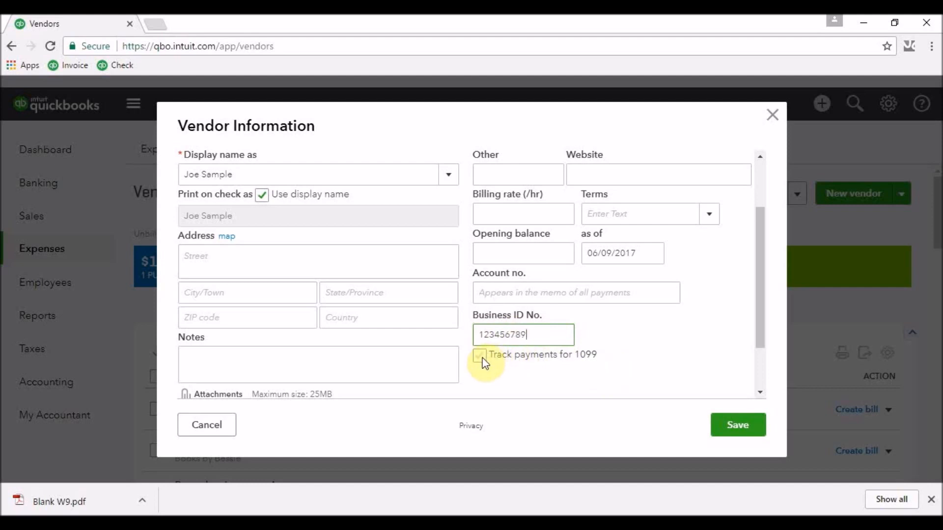
{"action": "left_click", "coordinate": [483, 359]}
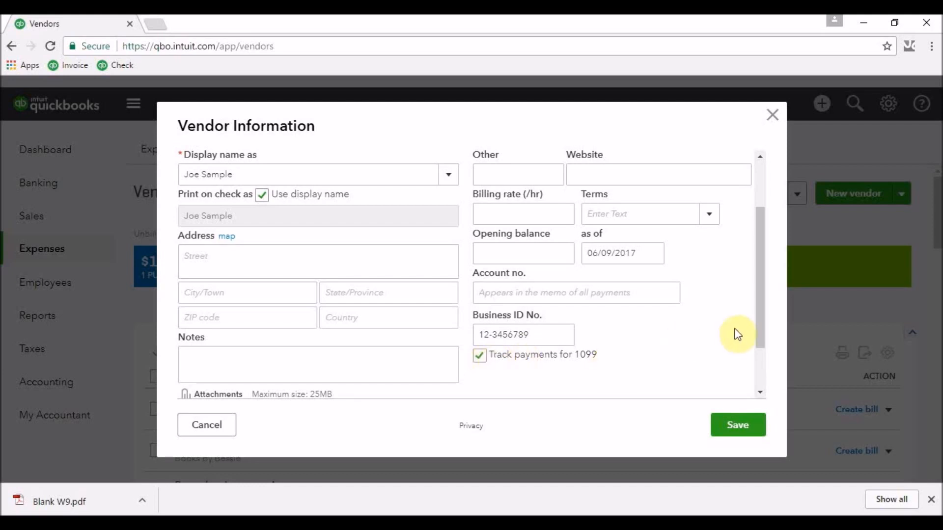
Attach the Blank W9 PDF from the Desktop to the vendor's record and save the new vendor
{"action": "left_click_drag", "start_coordinate": [759, 322], "coordinate": [759, 373]}
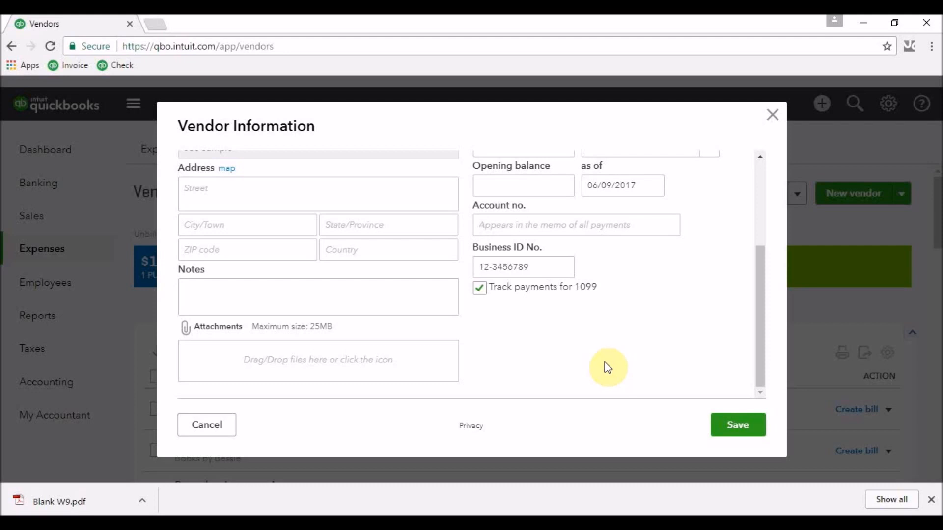
{"action": "left_click", "coordinate": [186, 329]}
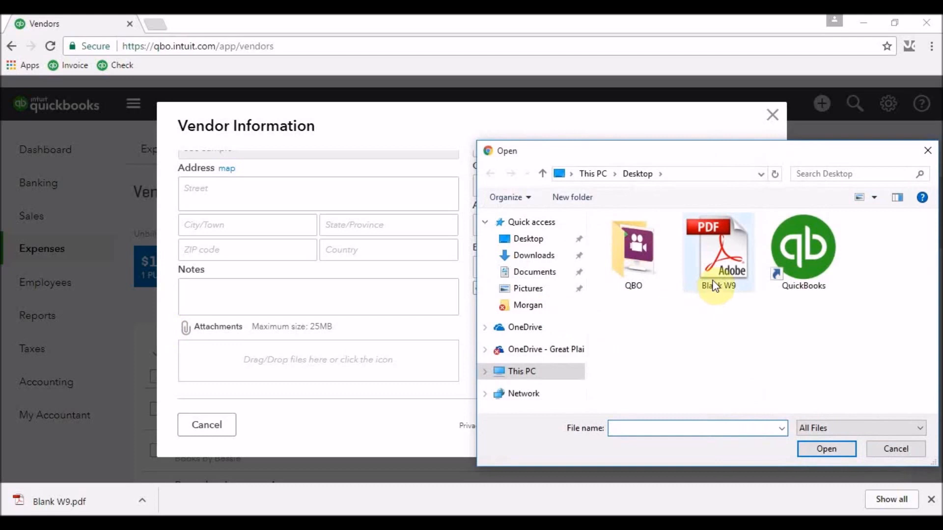
{"action": "left_click", "coordinate": [714, 286]}
{"action": "left_click", "coordinate": [810, 454]}
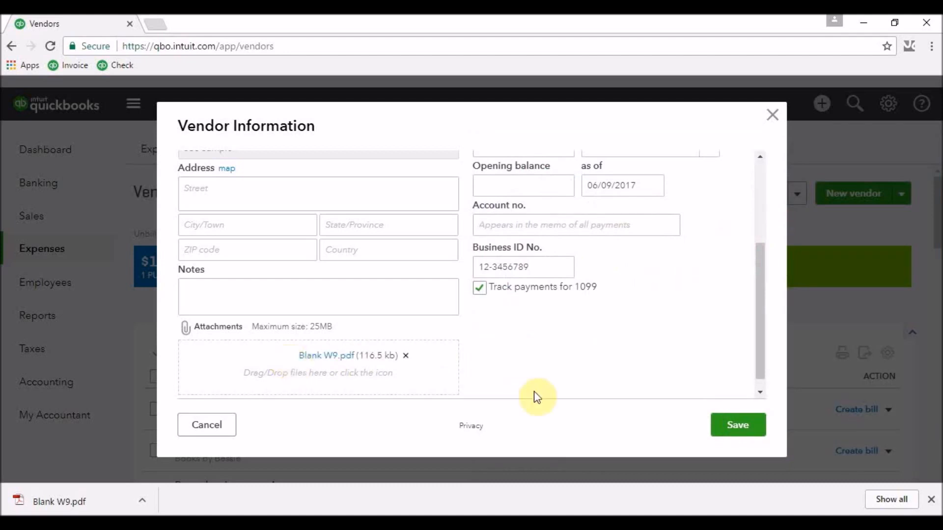
{"action": "left_click", "coordinate": [729, 425]}
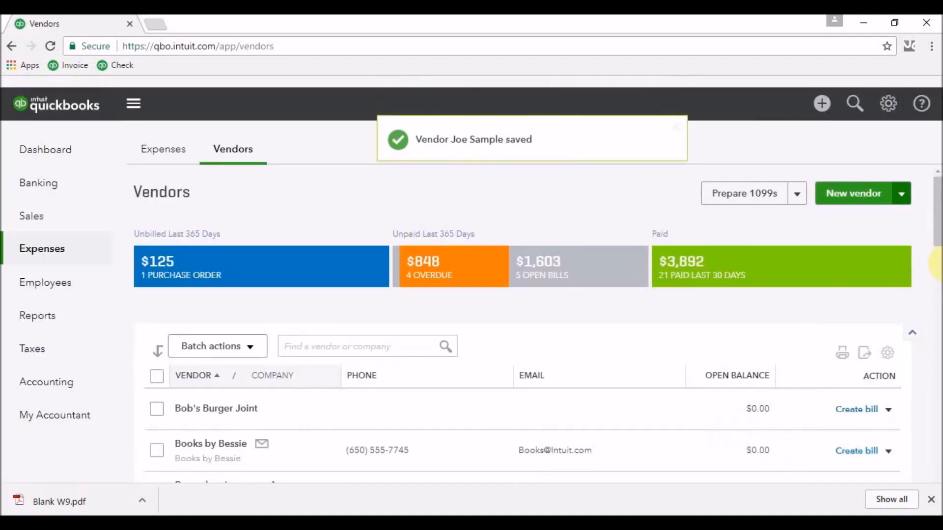
Open the newly added vendor's details, view the attached Blank W9.pdf, and return to the vendor record
{"action": "left_click_drag", "start_coordinate": [938, 240], "coordinate": [937, 361]}
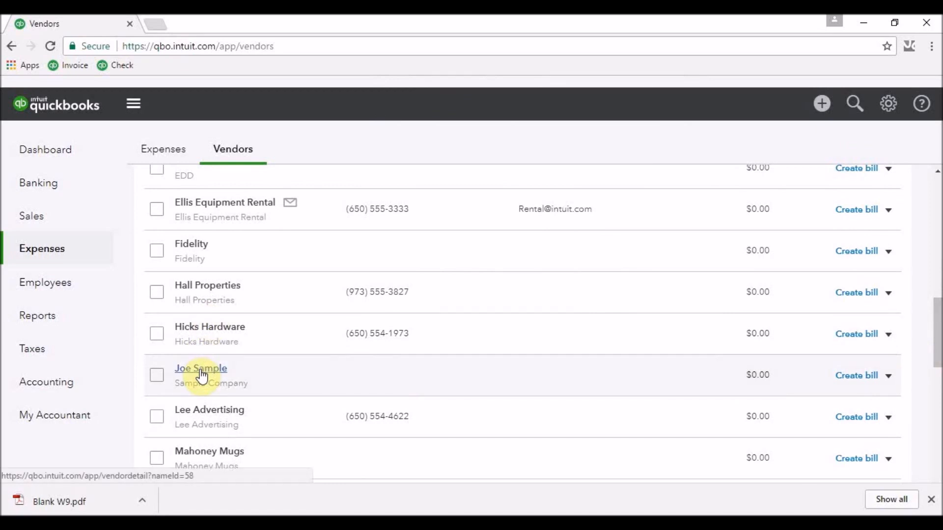
{"action": "left_click", "coordinate": [201, 370]}
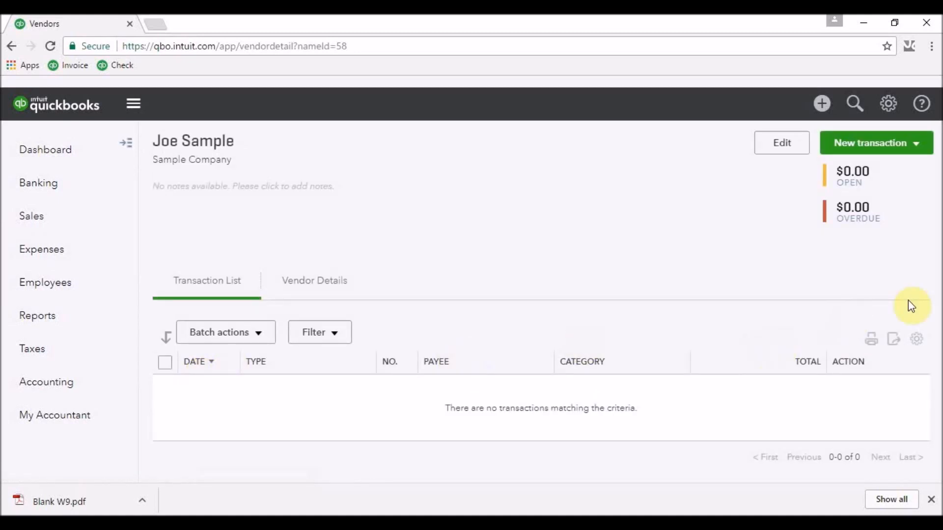
{"action": "left_click", "coordinate": [350, 295]}
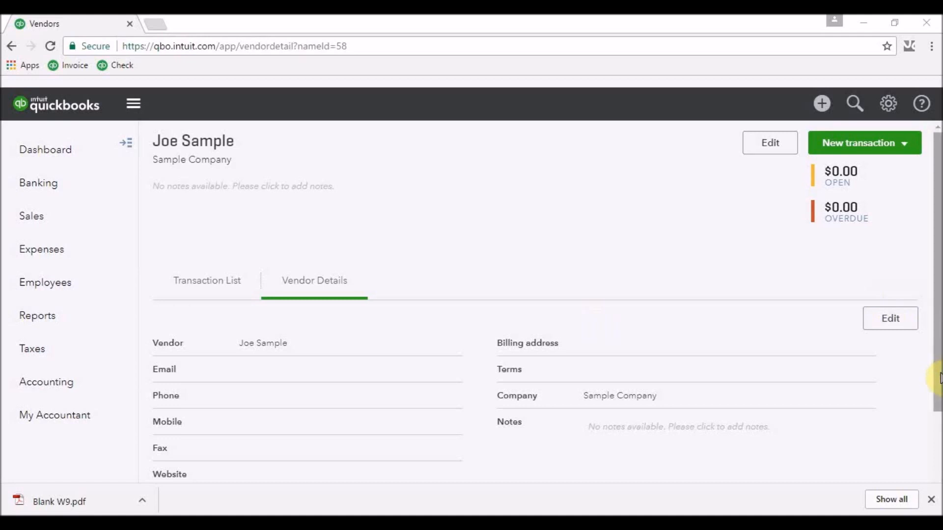
{"action": "left_click_drag", "start_coordinate": [939, 378], "coordinate": [939, 461]}
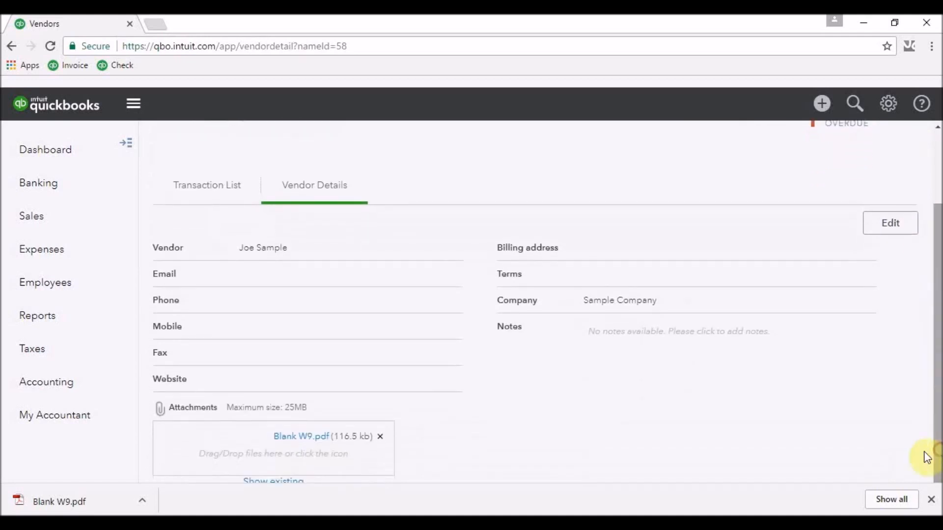
{"action": "left_click", "coordinate": [327, 436]}
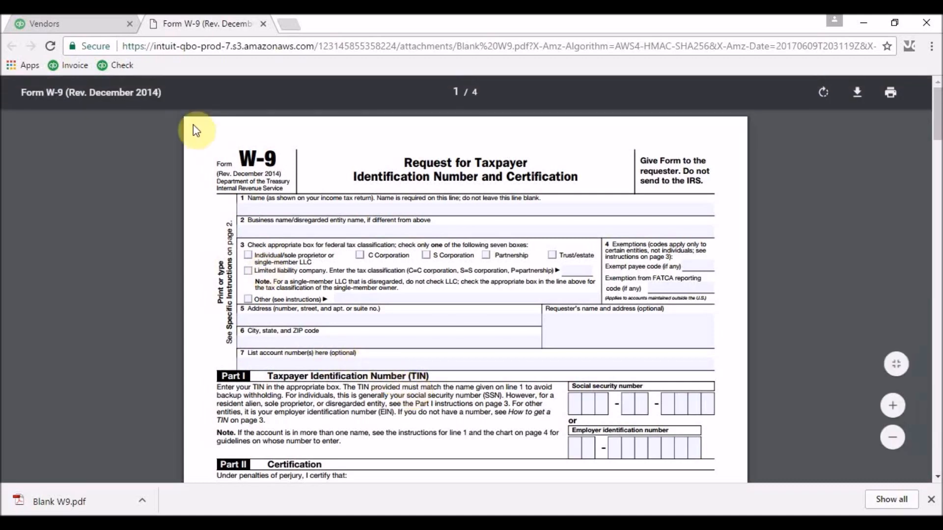
{"action": "left_click", "coordinate": [76, 18]}
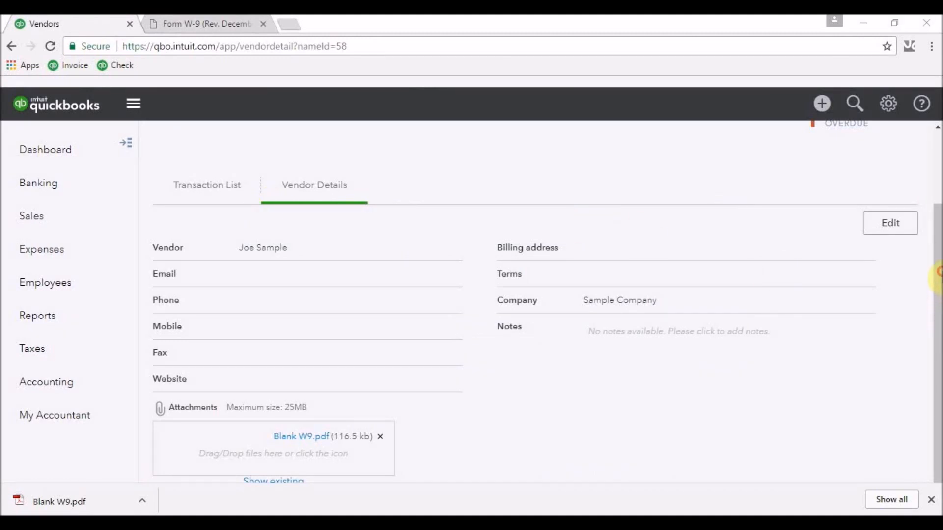
{"action": "left_click_drag", "start_coordinate": [938, 277], "coordinate": [938, 203]}
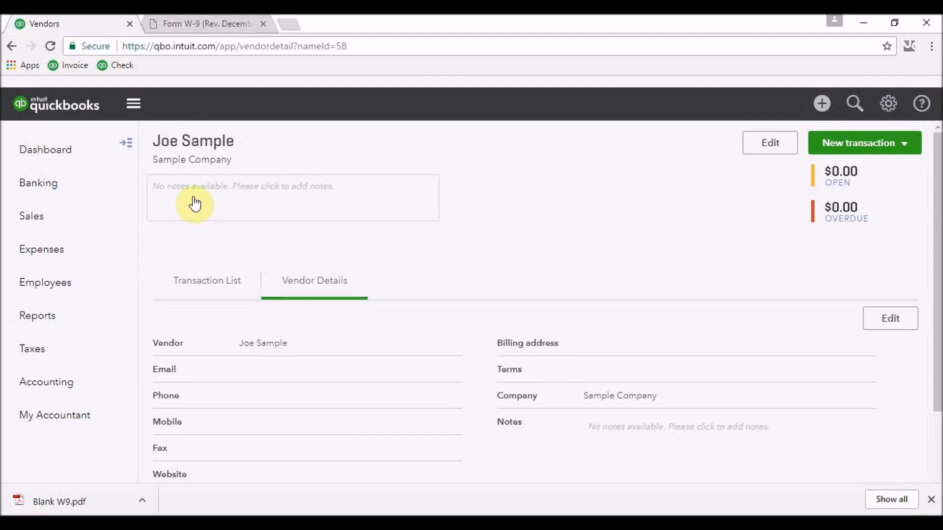
Edit the existing vendor Hicks Hardware to enable Track payments for 1099 and save the record
{"action": "left_click", "coordinate": [58, 257]}
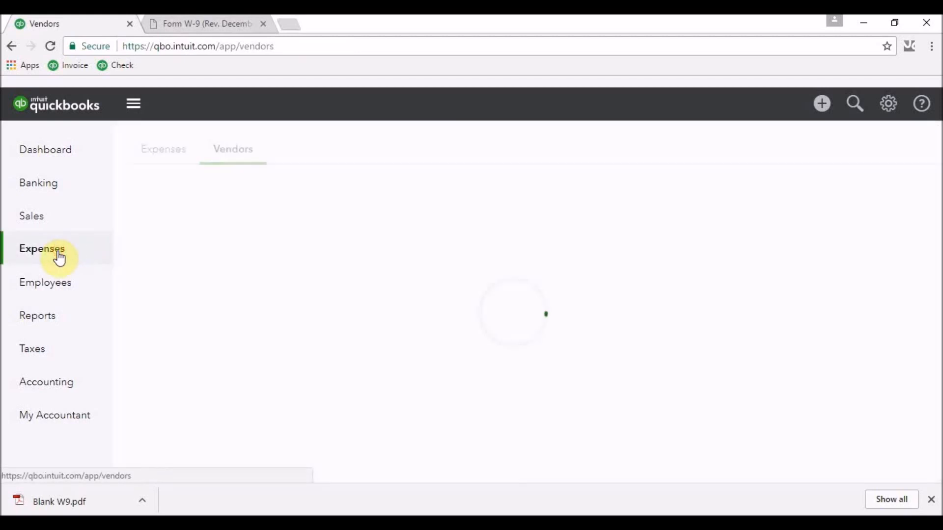
{"action": "scroll", "coordinate": [248, 274], "scroll_direction": "down", "scroll_amount": 10}
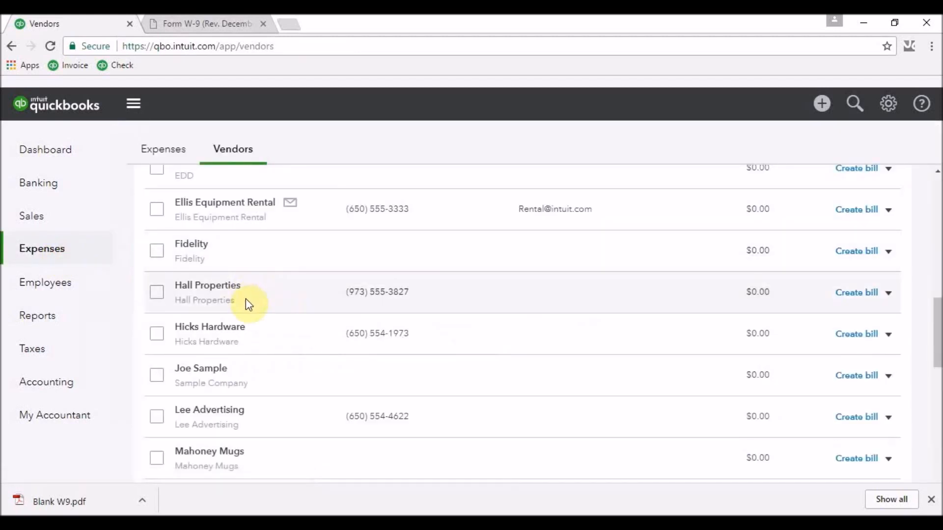
{"action": "left_click", "coordinate": [234, 332]}
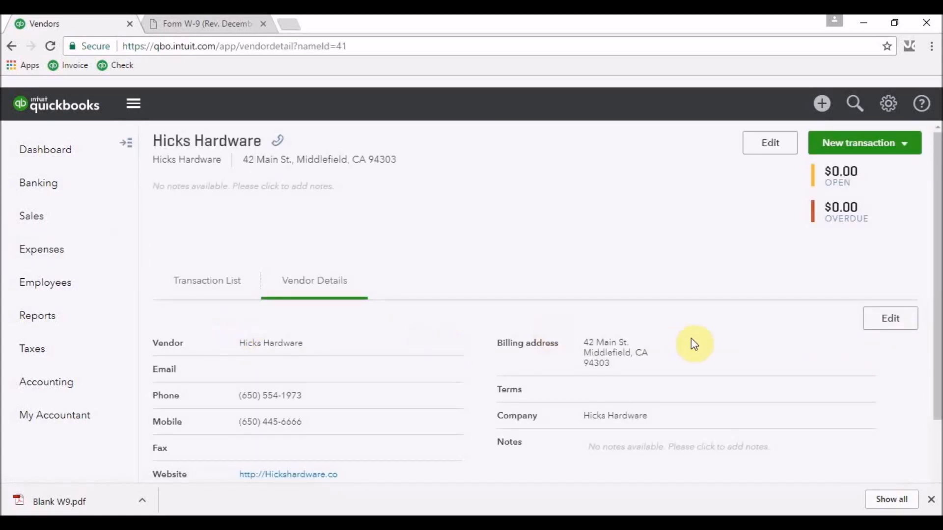
{"action": "left_click", "coordinate": [884, 327]}
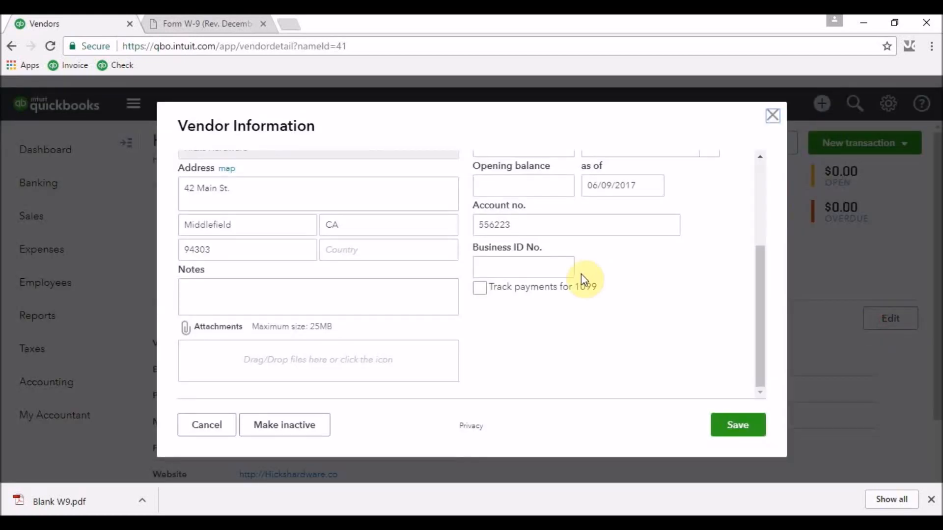
{"action": "left_click", "coordinate": [521, 294]}
{"action": "left_click", "coordinate": [480, 288]}
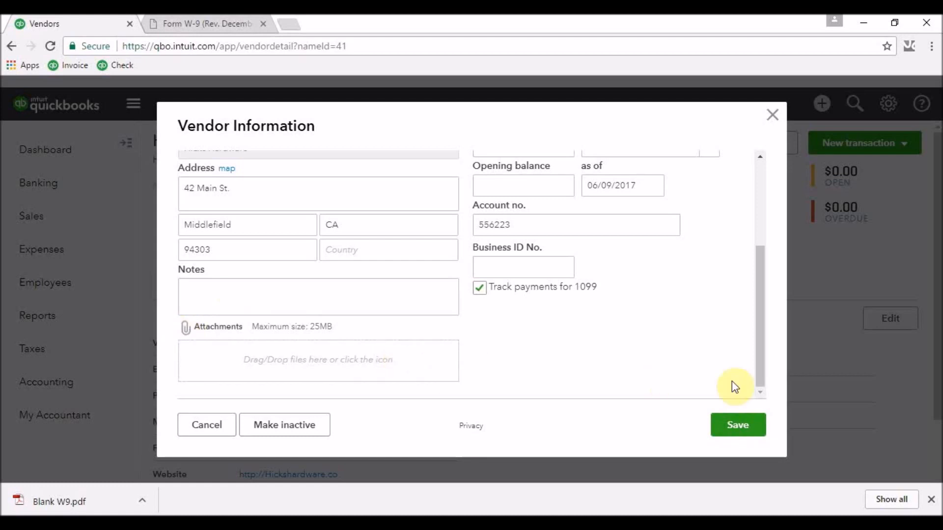
{"action": "left_click", "coordinate": [744, 422]}
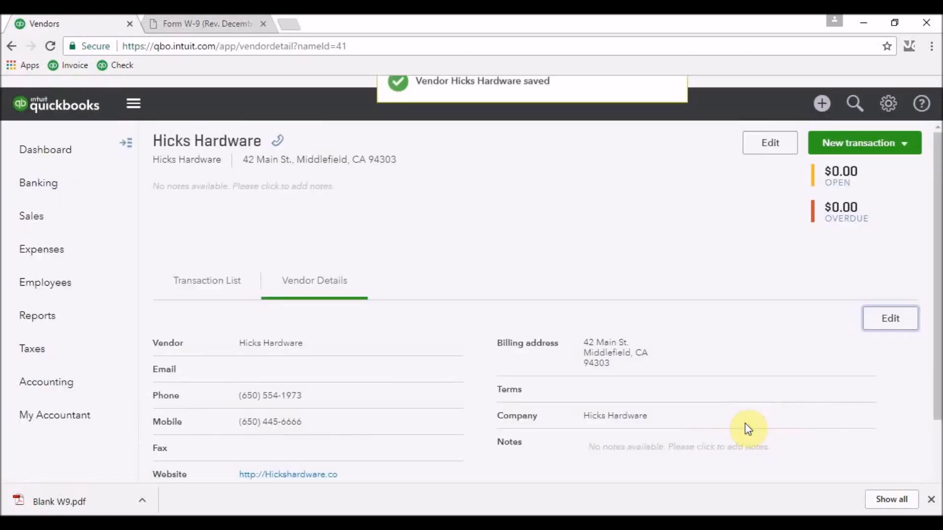